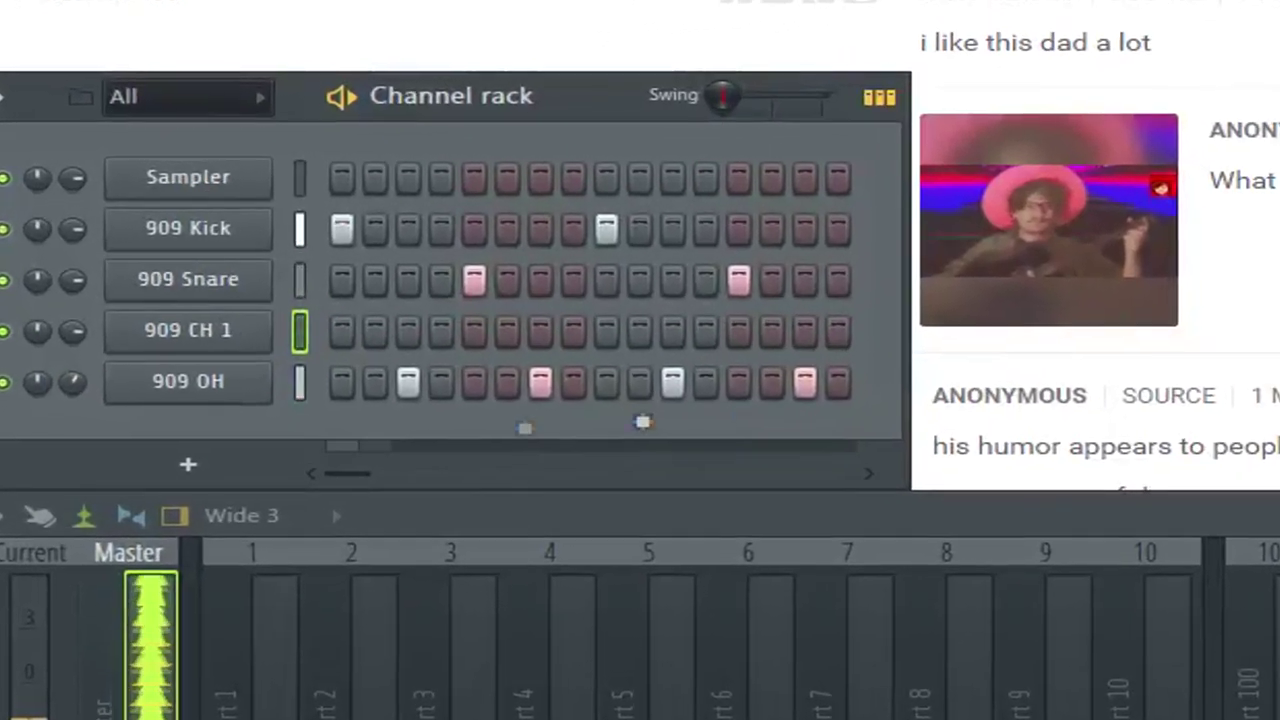
Erase every step in the 909 OH row, leaving kick on steps 1 and 9 and snare on steps 5 and 13
left_click_drag(431, 390, 802, 390)
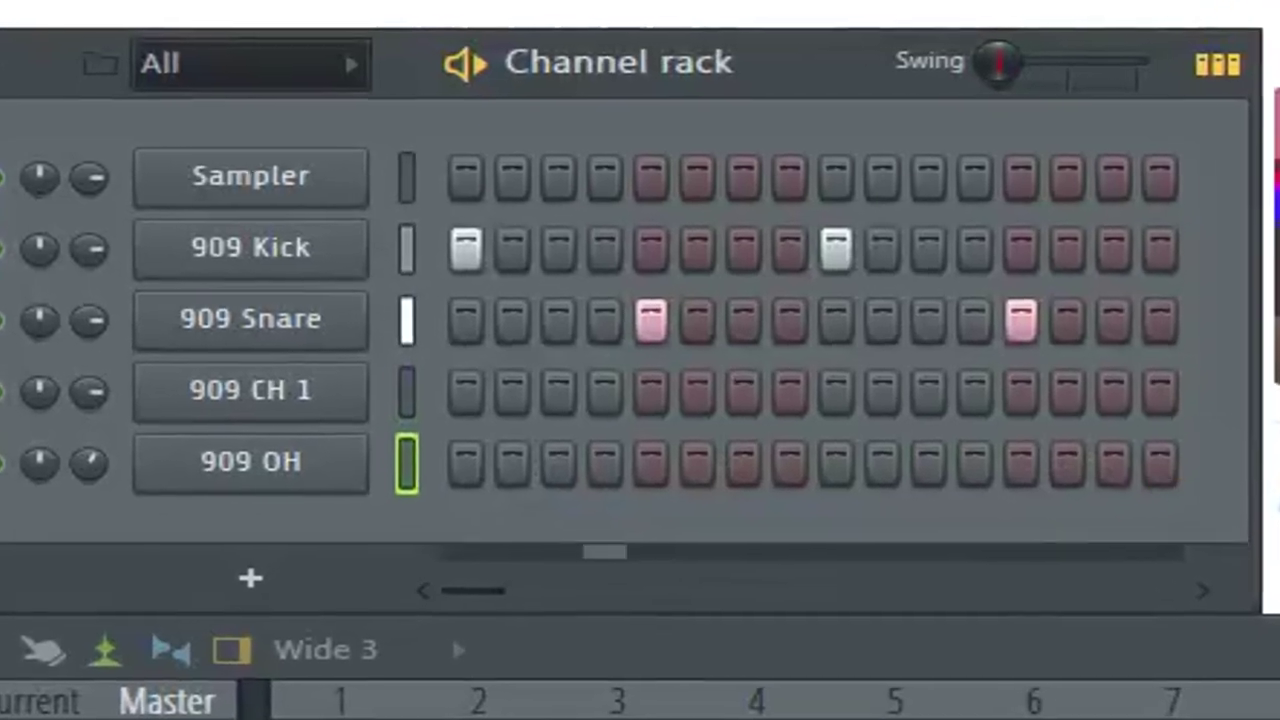
Show the 909 Kick channel's notes in the piano roll and scroll up to the C5 row
right_click(256, 263)
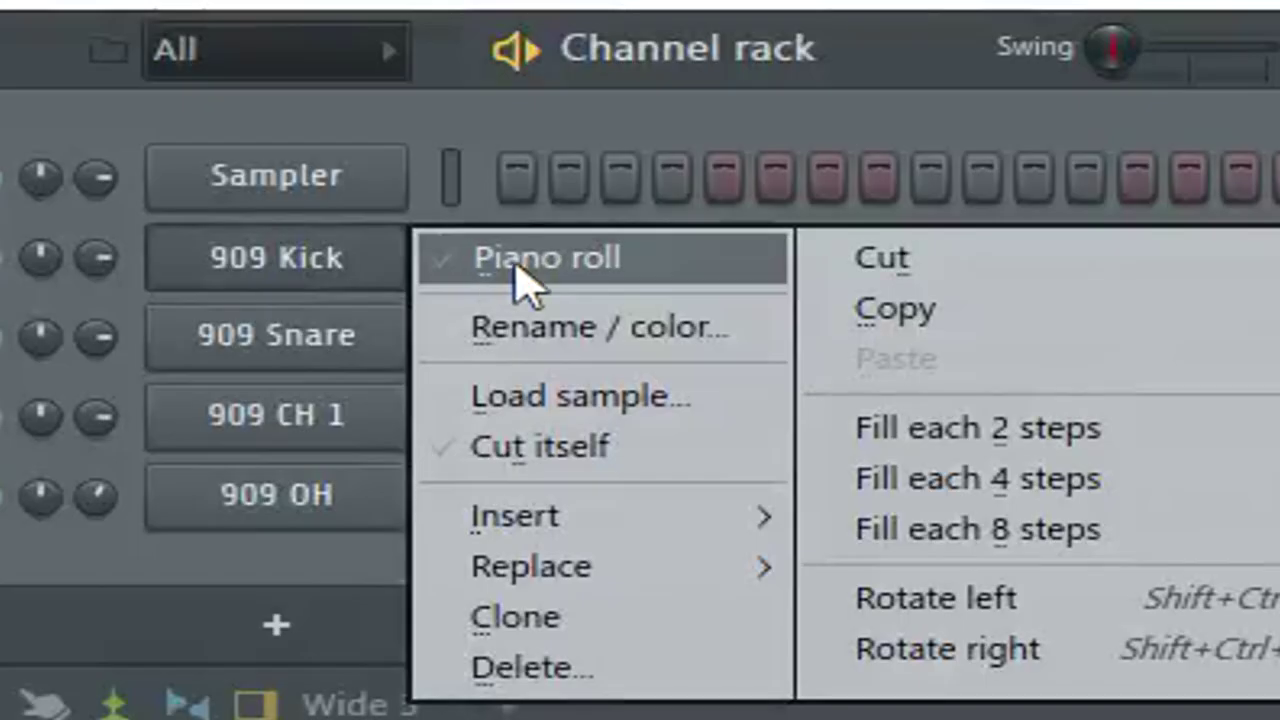
left_click(530, 258)
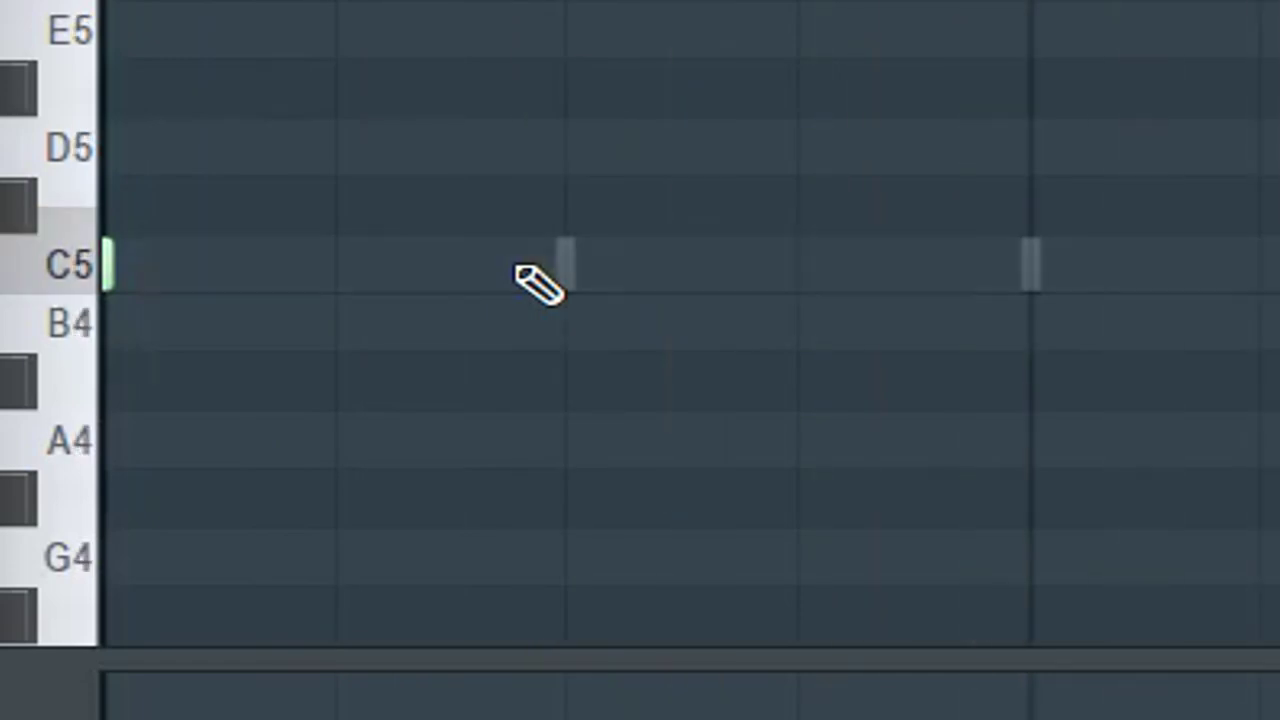
scroll(540, 285, "up", 2)
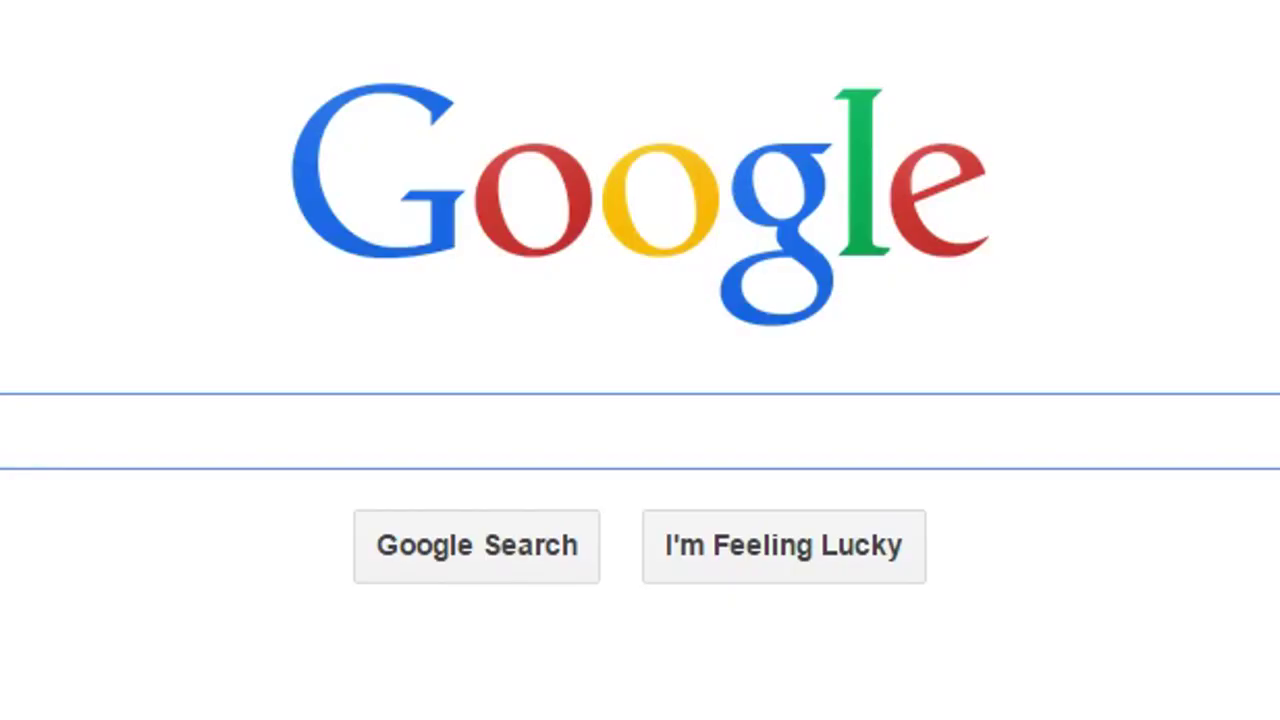
Run a Google search for "music key finder"
left_click(341, 437)
type("BI")
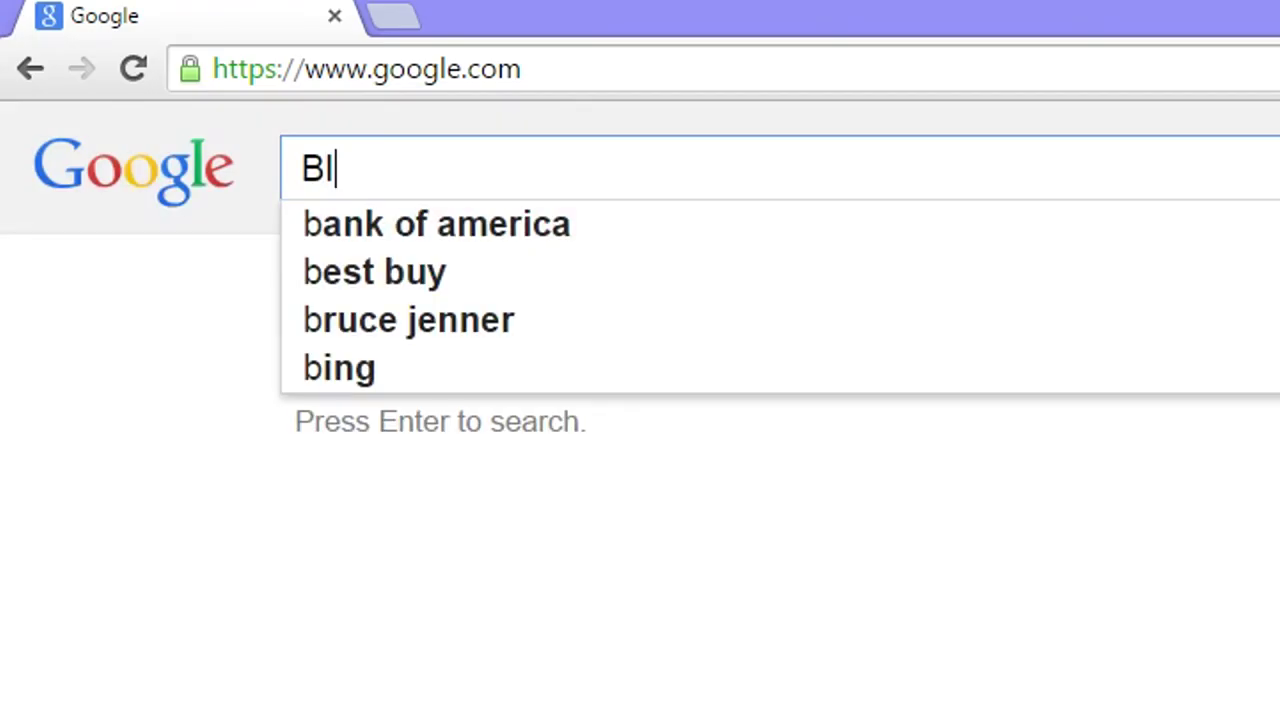
type("G ANIME TITTIES")
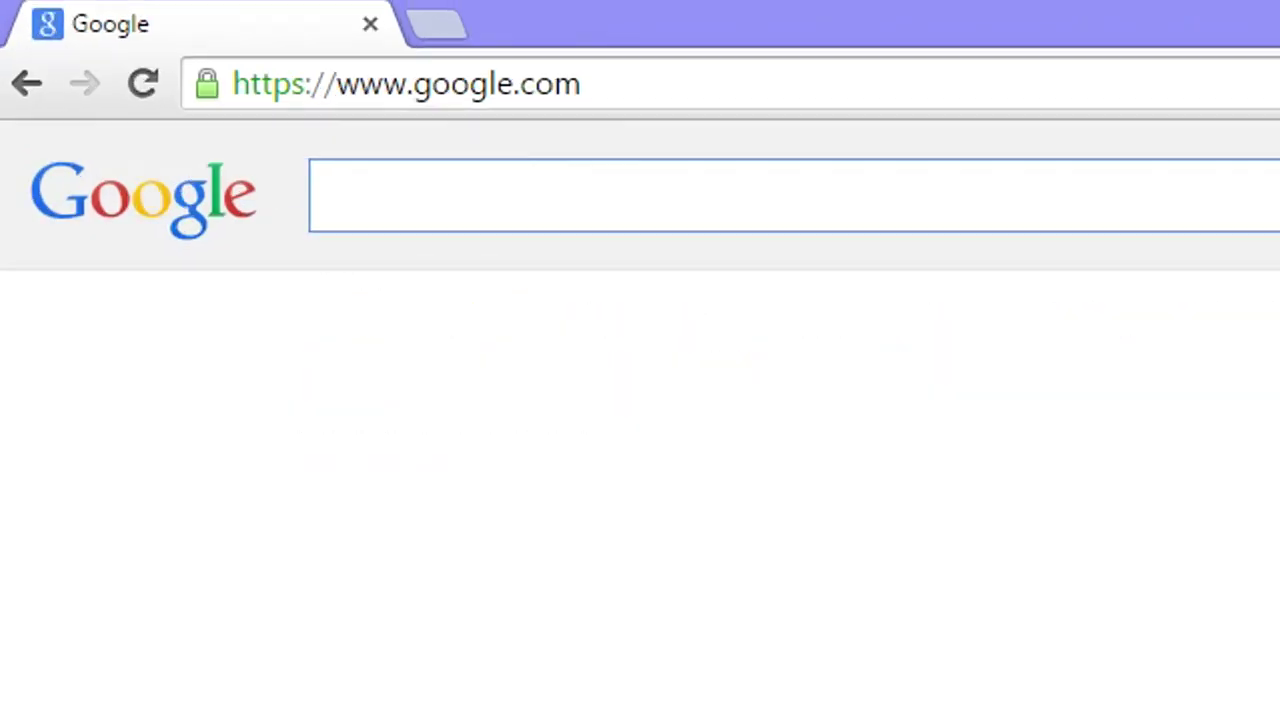
type("MUSIC KEY FINDE")
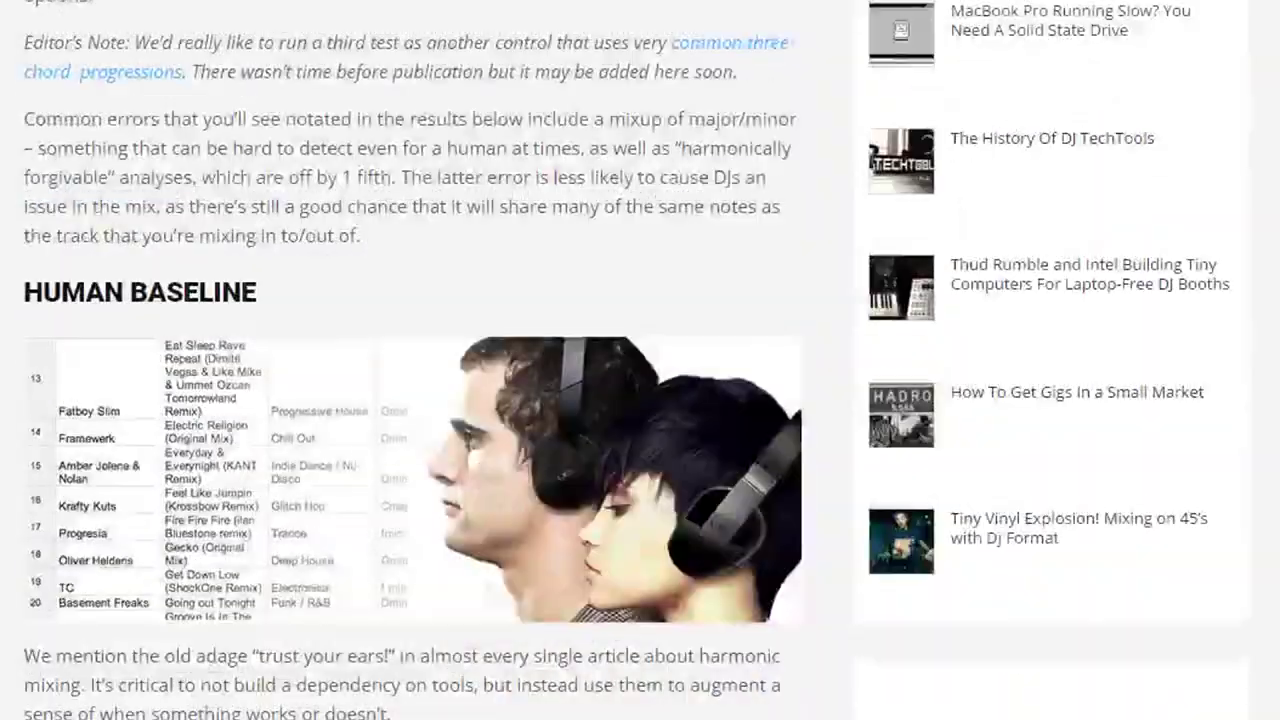
Scroll through the DJ TechTools article to its Keyfinder 1.25 review and results
scroll(1044, 354, "down", 15)
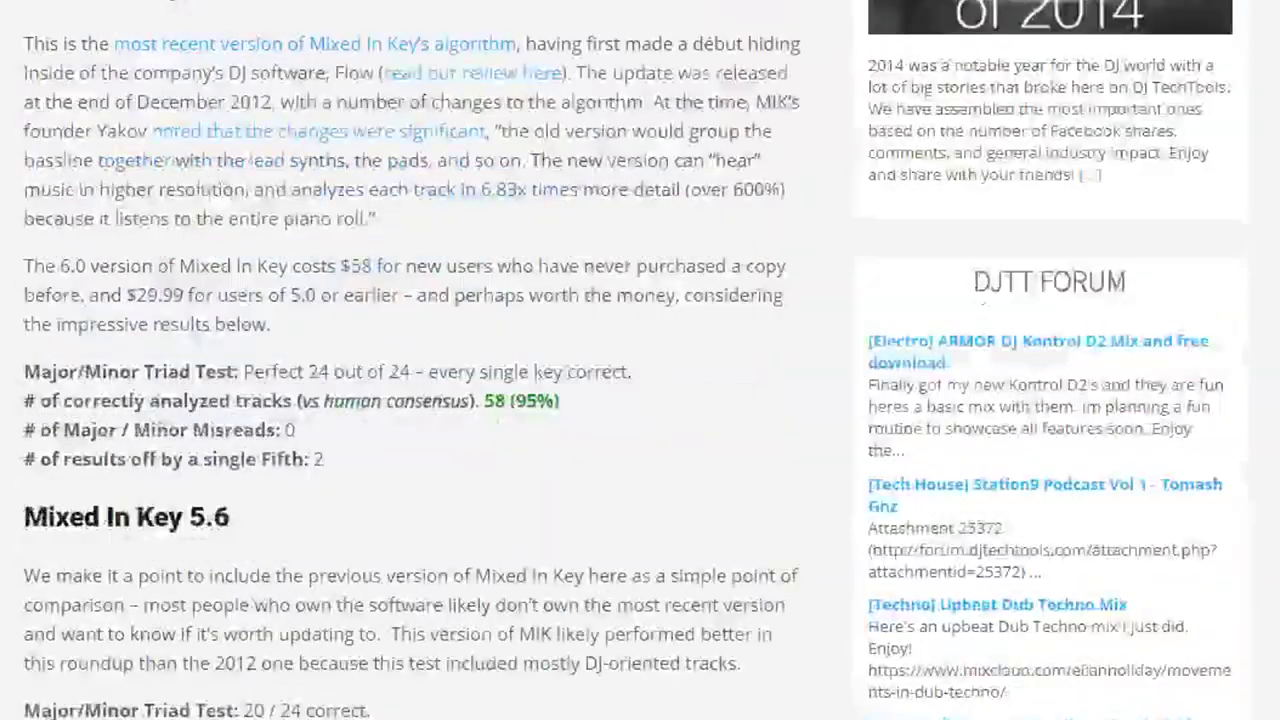
scroll(640, 360, "down", 8)
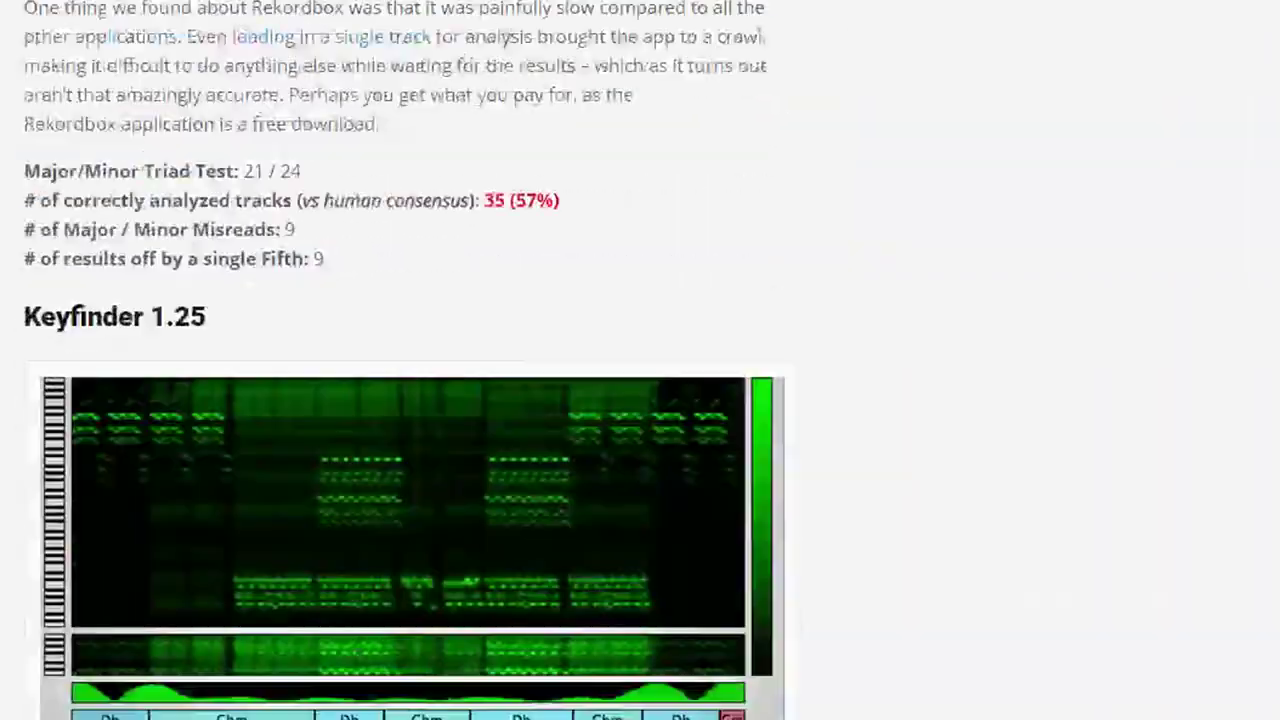
scroll(400, 360, "down", 12)
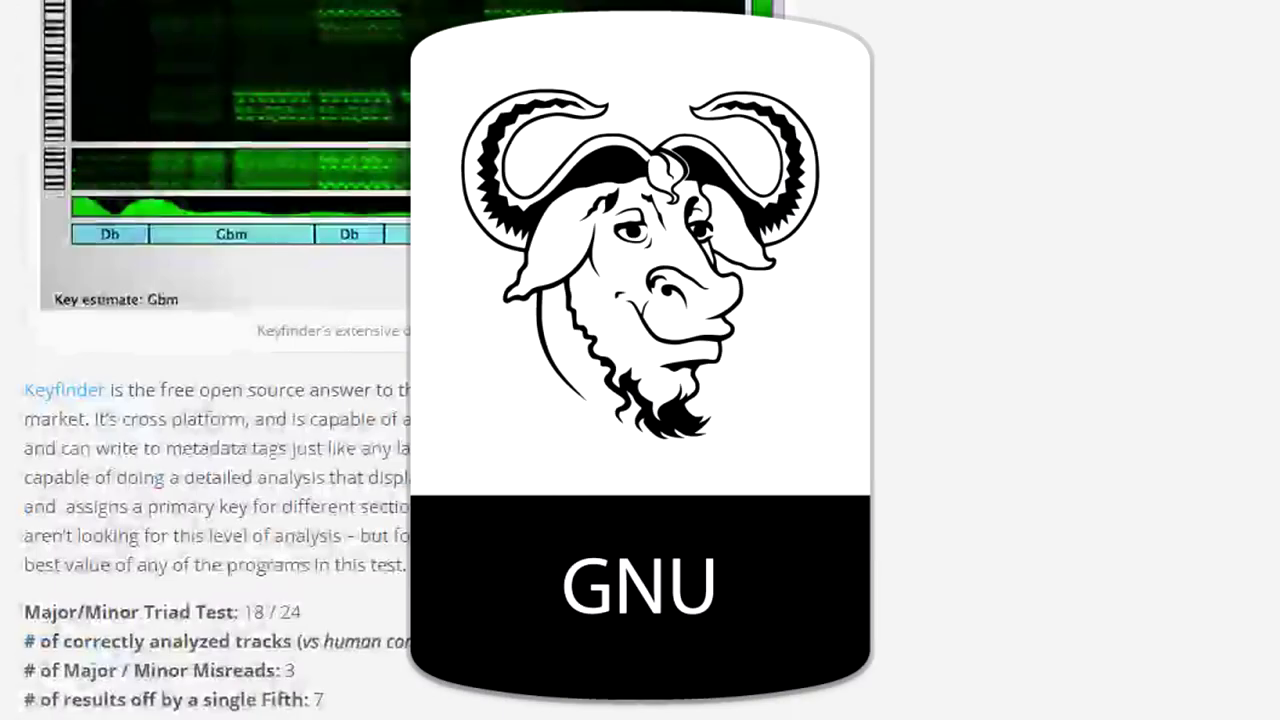
scroll(400, 360, "up", 6)
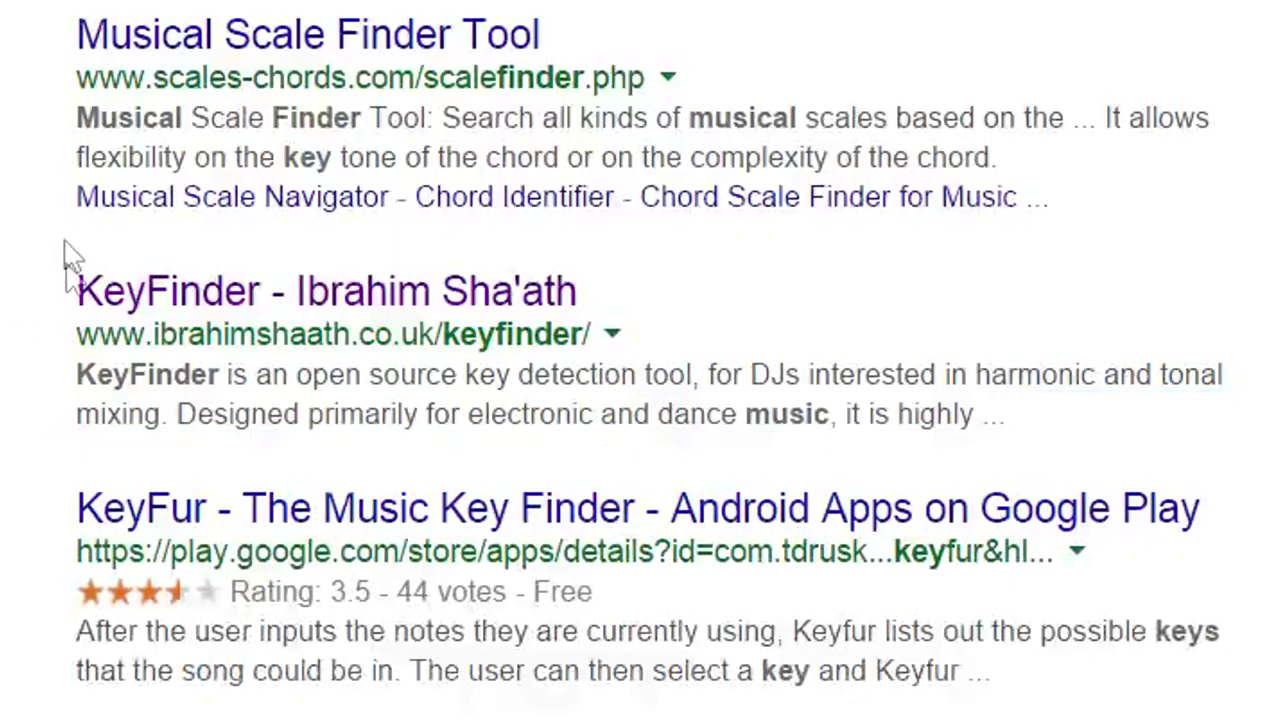
Follow the KeyFinder search result through to the open-source KeyFinder project site
left_click_drag(71, 286, 1022, 411)
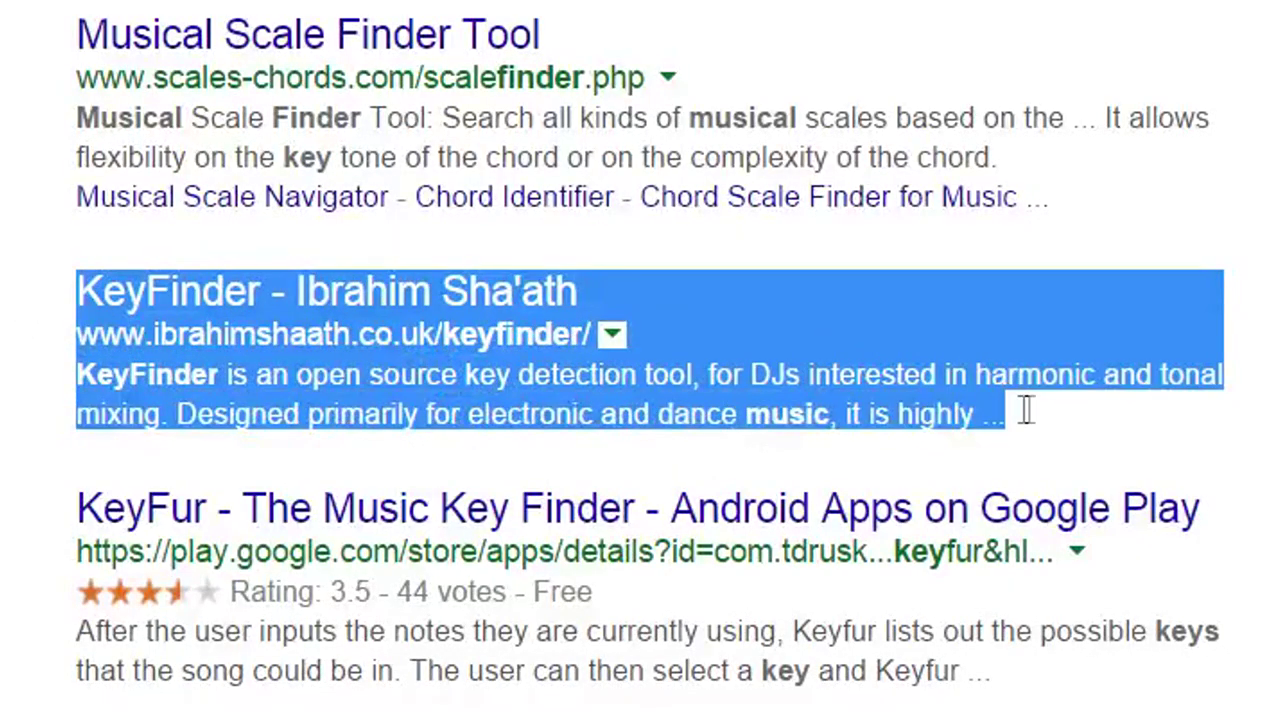
left_click(376, 290)
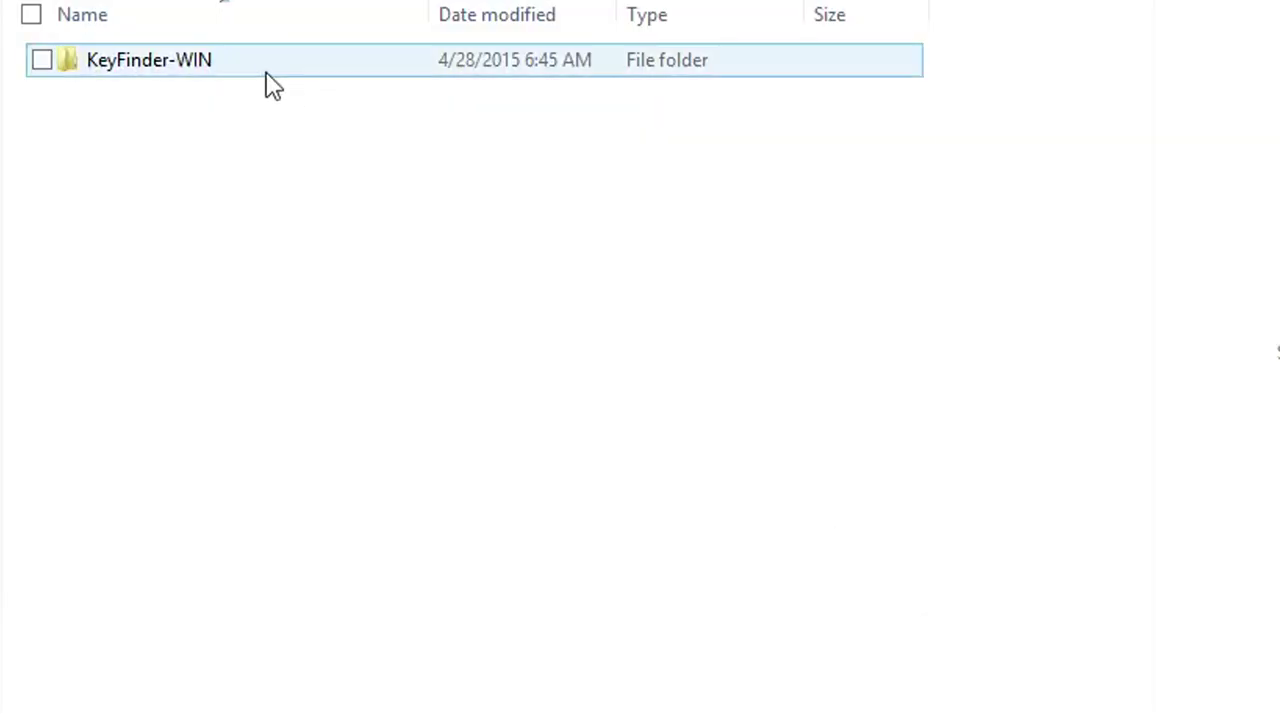
Launch the KeyFinder application from inside the KeyFinder-WIN folder
double_click(268, 74)
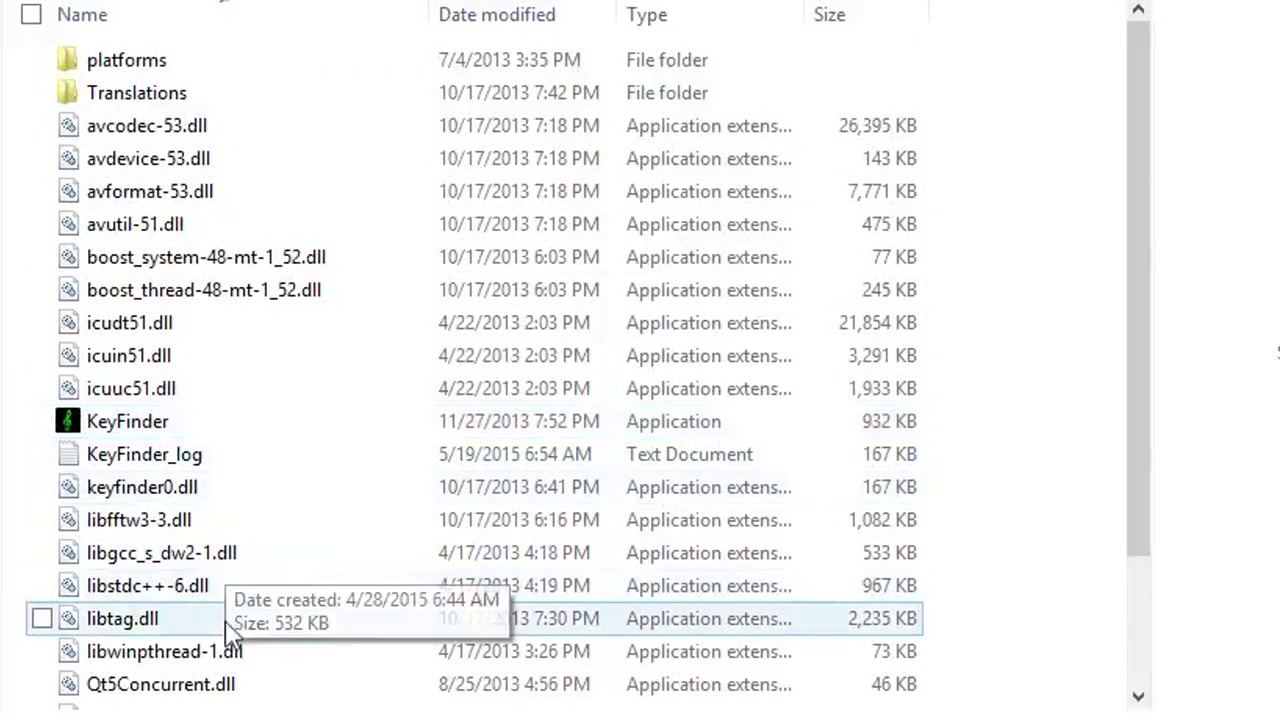
scroll(225, 600, "down", 2)
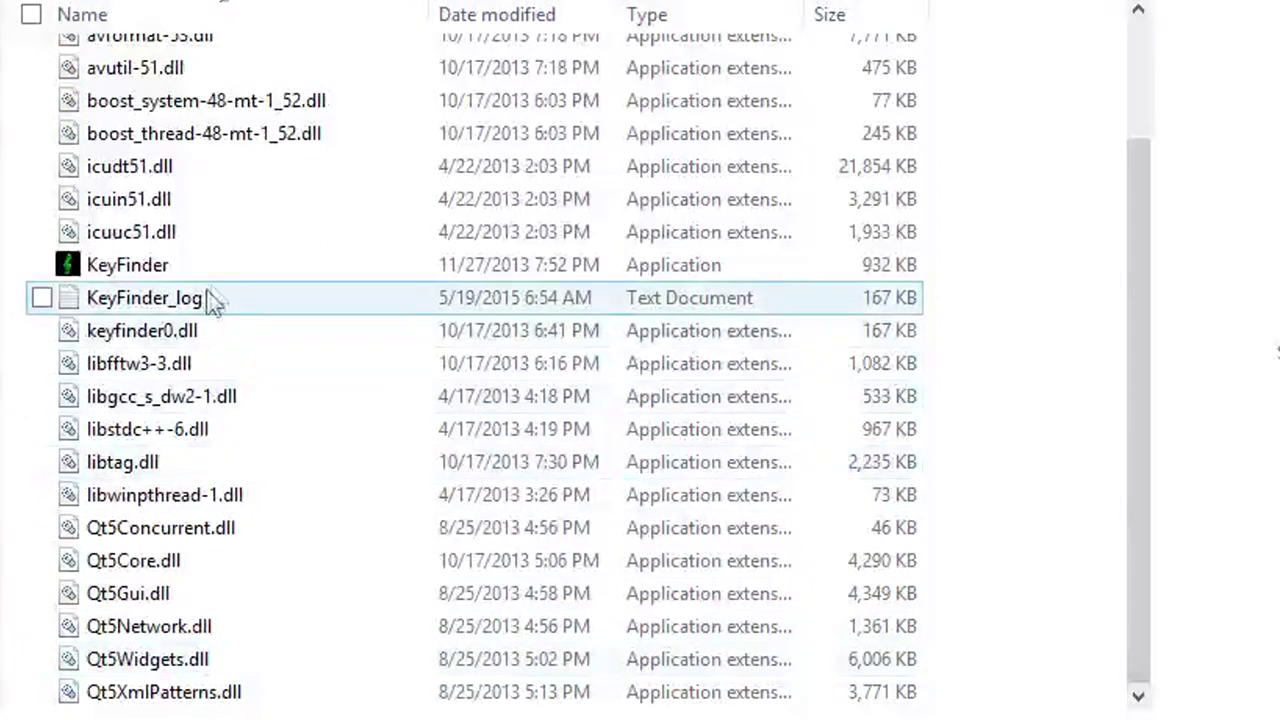
double_click(228, 275)
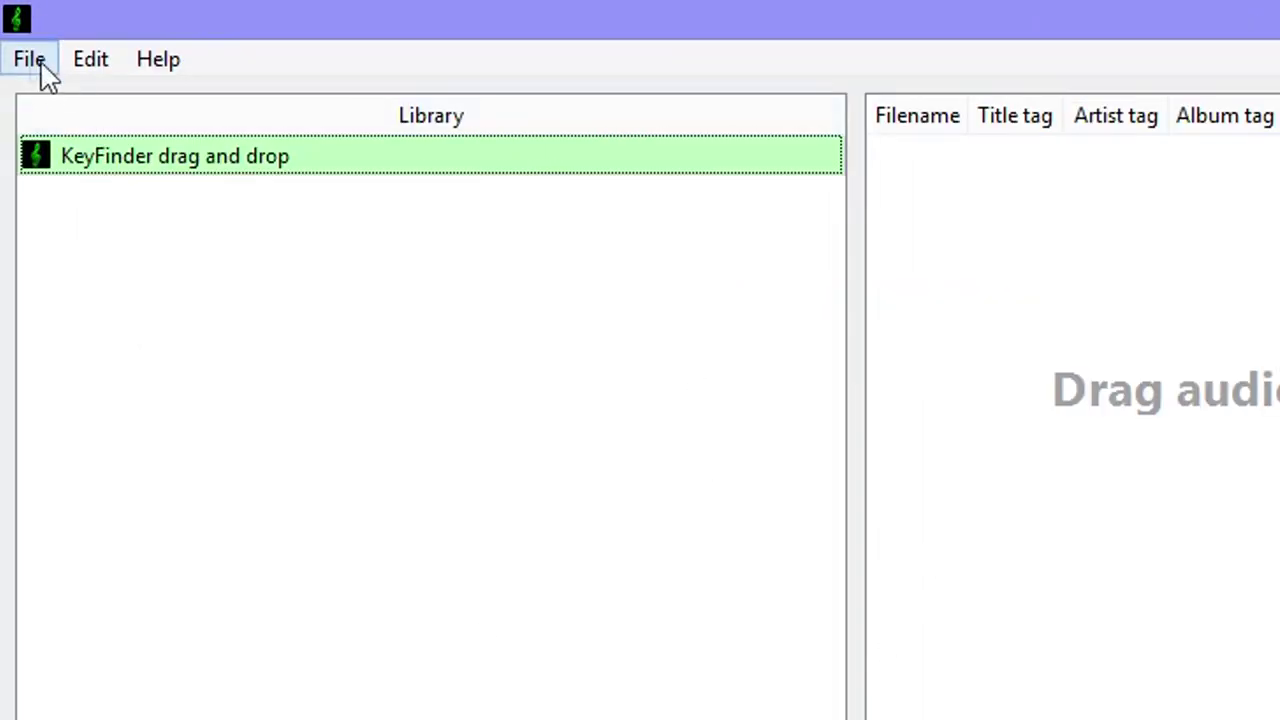
Open KeyFinder's Preferences from the Edit menu
left_click(42, 70)
mouse_move(82, 66)
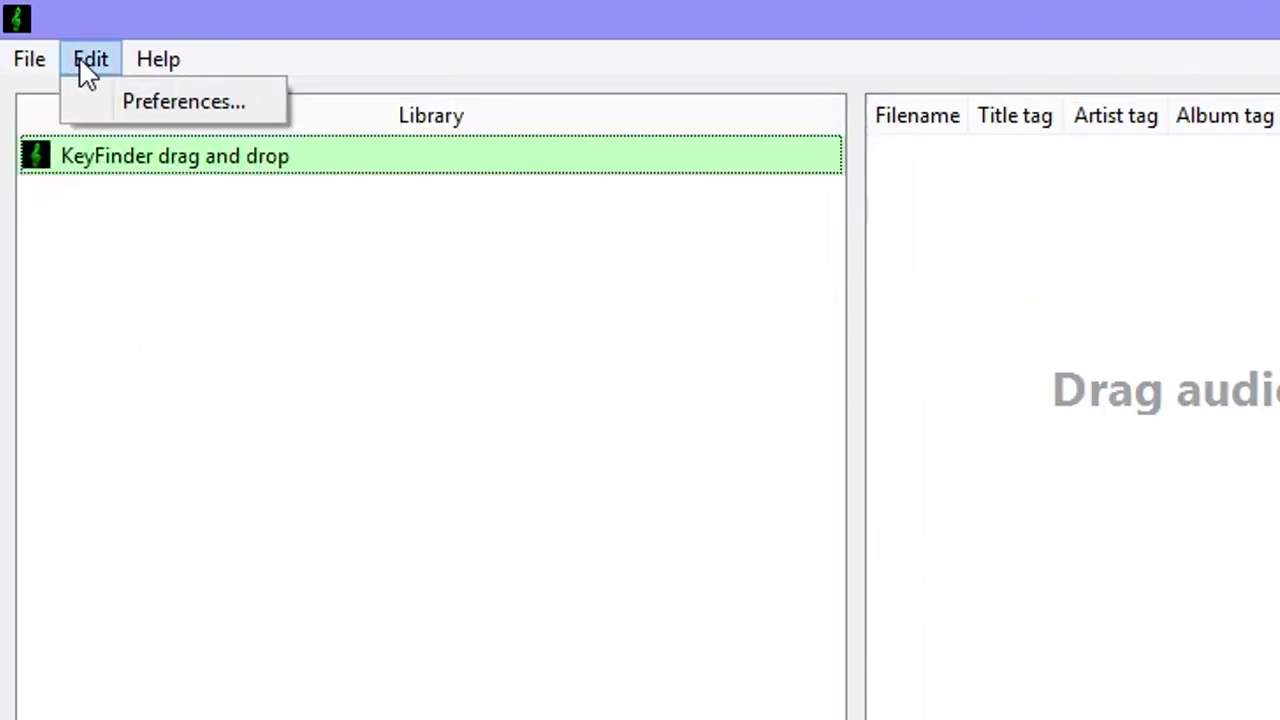
left_click(122, 100)
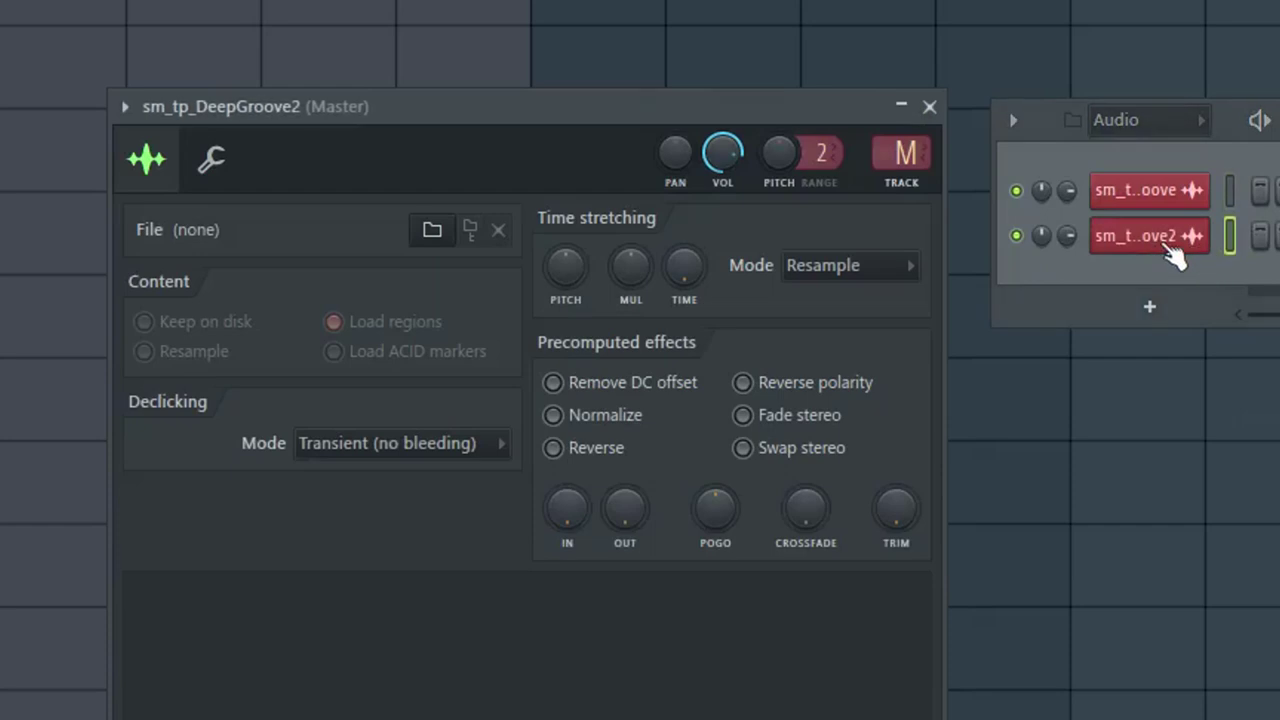
Copy the sm_tp_DeepGroove2 channel's name through its Rename field
right_click(1168, 246)
left_click(1258, 276)
key("ctrl+c")
left_click(1118, 232)
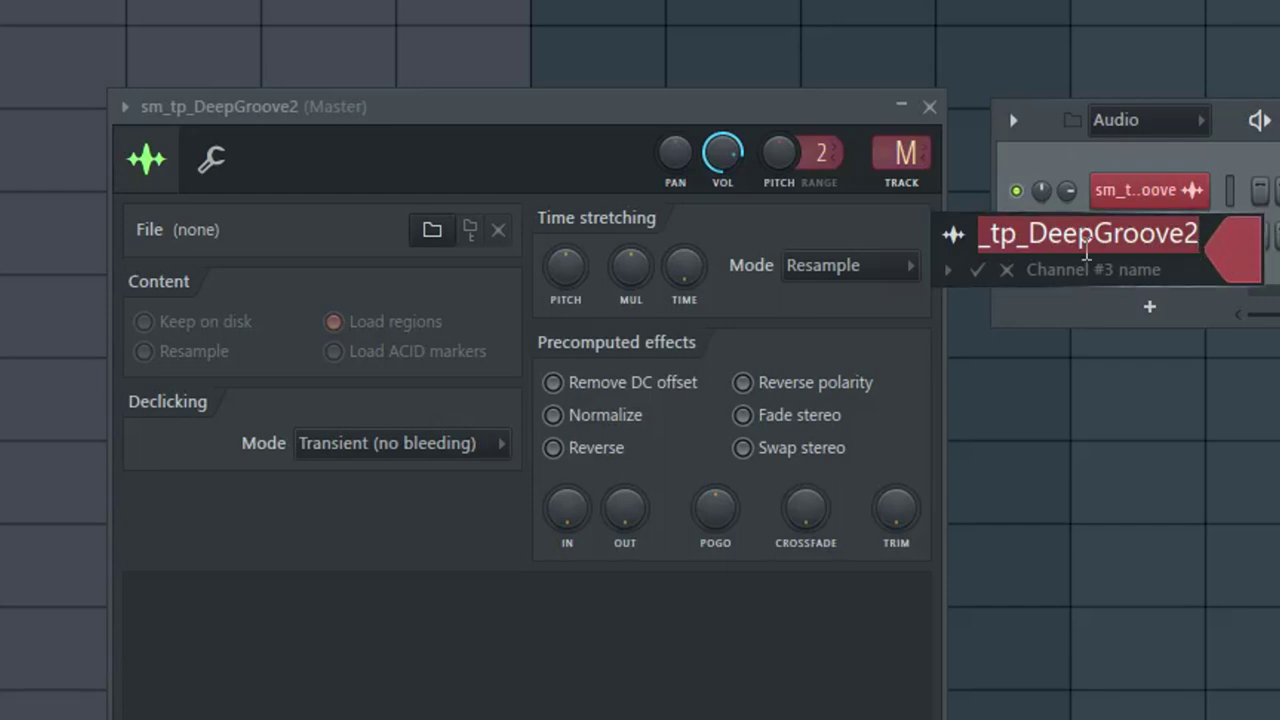
key("Return")
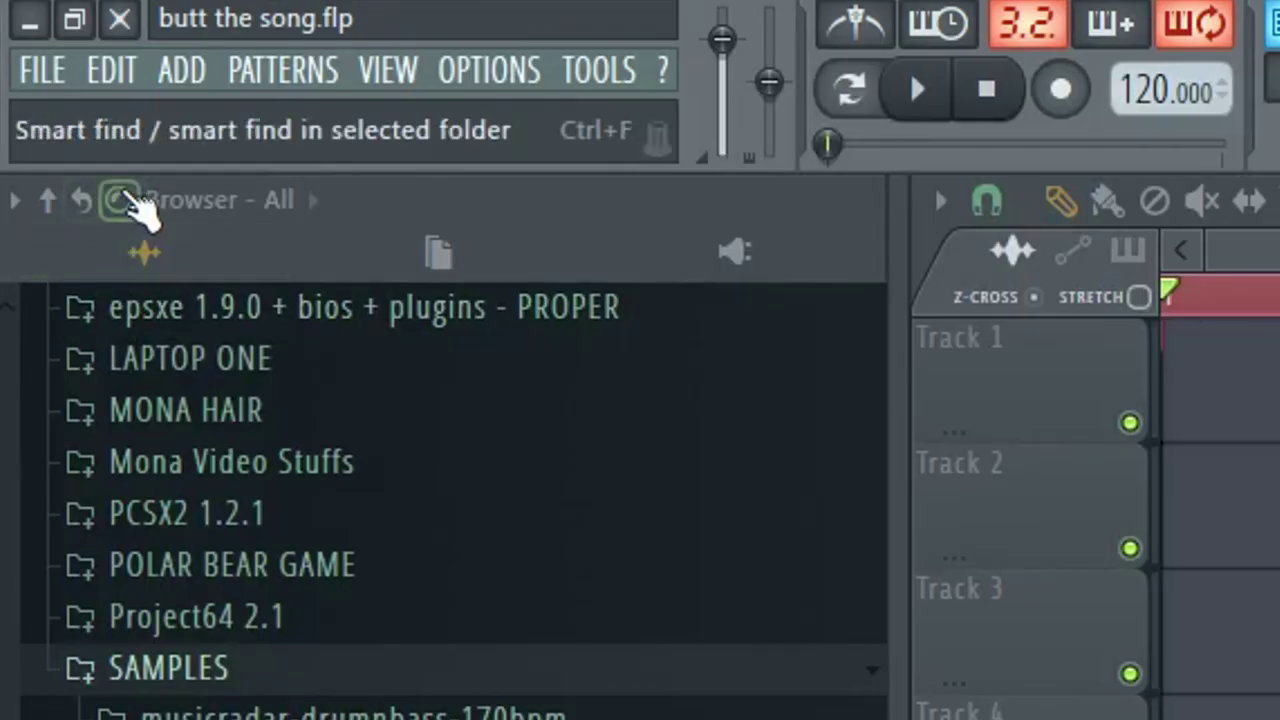
Search the browser for sm_tp_DeepGroove2 and load sm_tp_DeepGroove2 - Ab.aiff into the channel
left_click(120, 200)
key("ctrl+v")
key("Return")
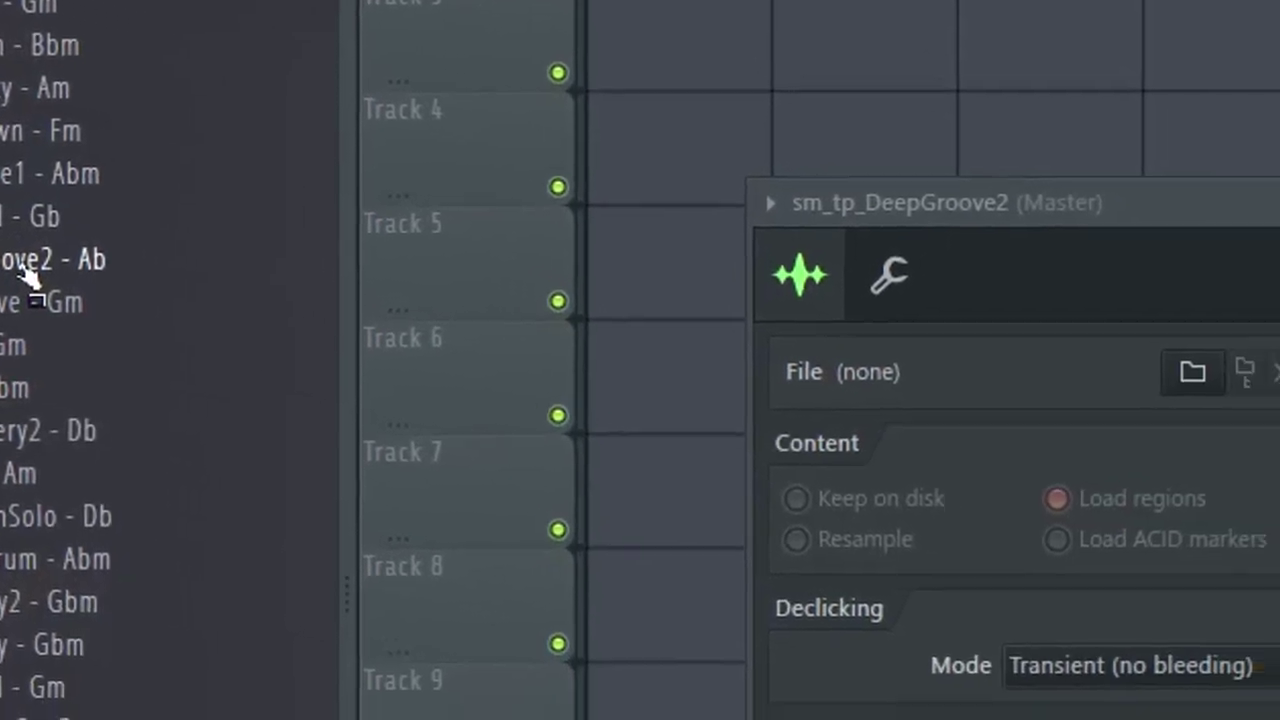
left_click_drag(30, 275, 900, 371)
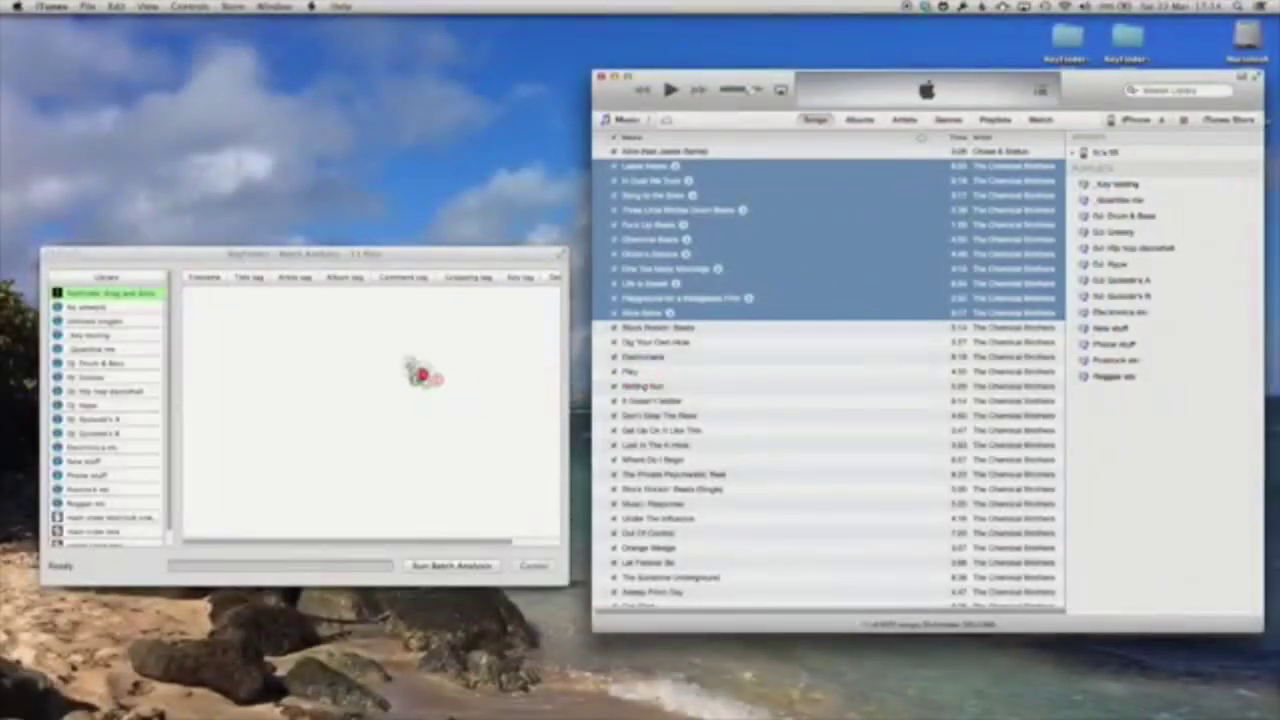
Batch-analyse the 11 Exit Planet Dust tracks from iTunes and view their detected keys
left_click_drag(420, 375, 401, 368)
left_click(452, 565)
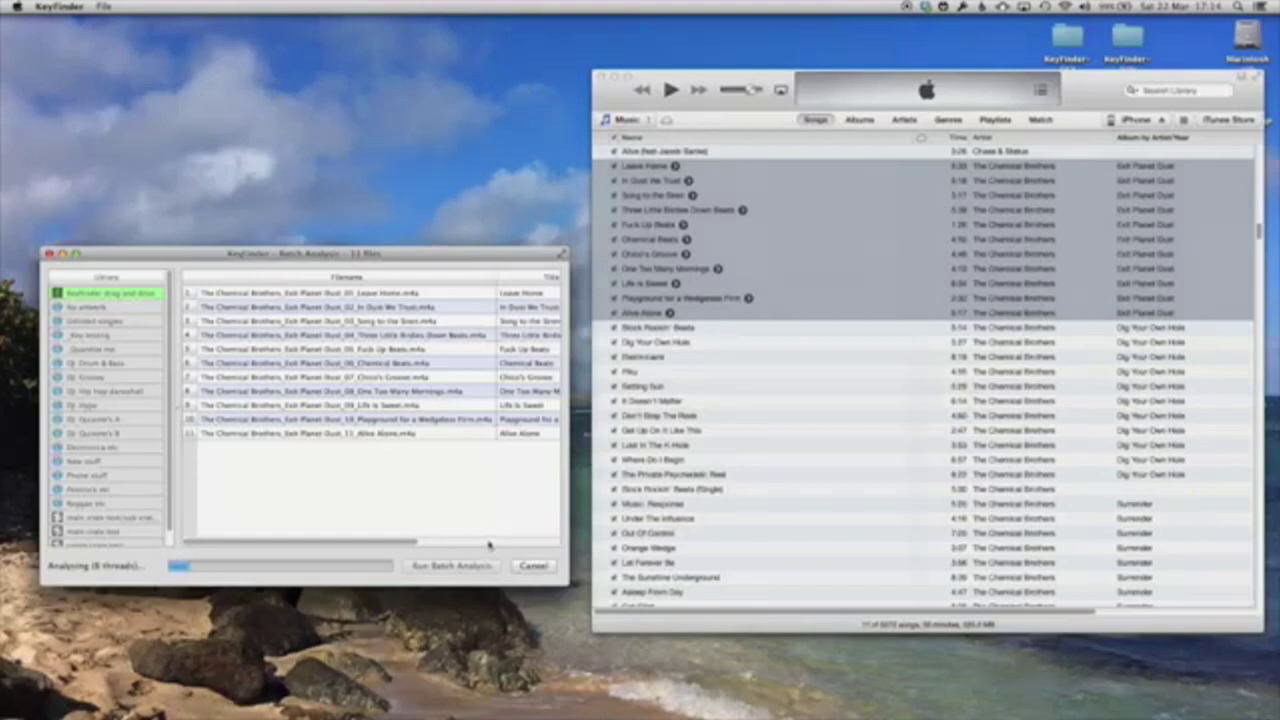
left_click(489, 542)
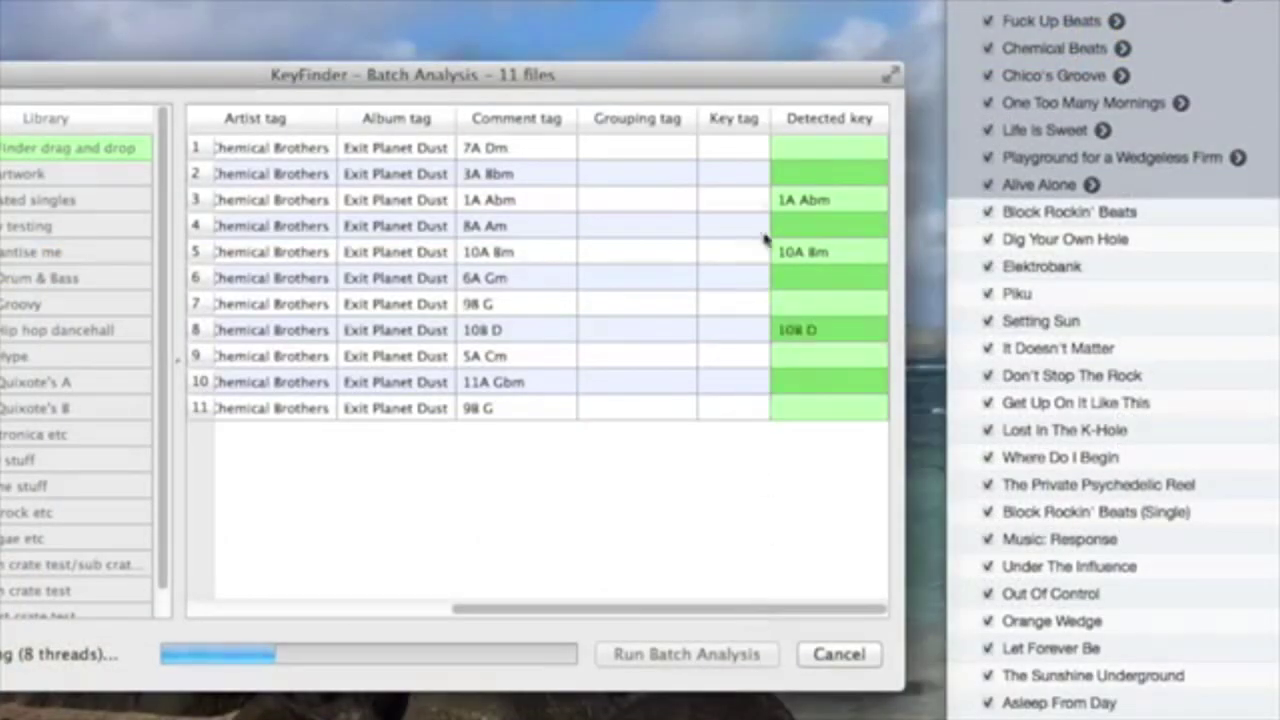